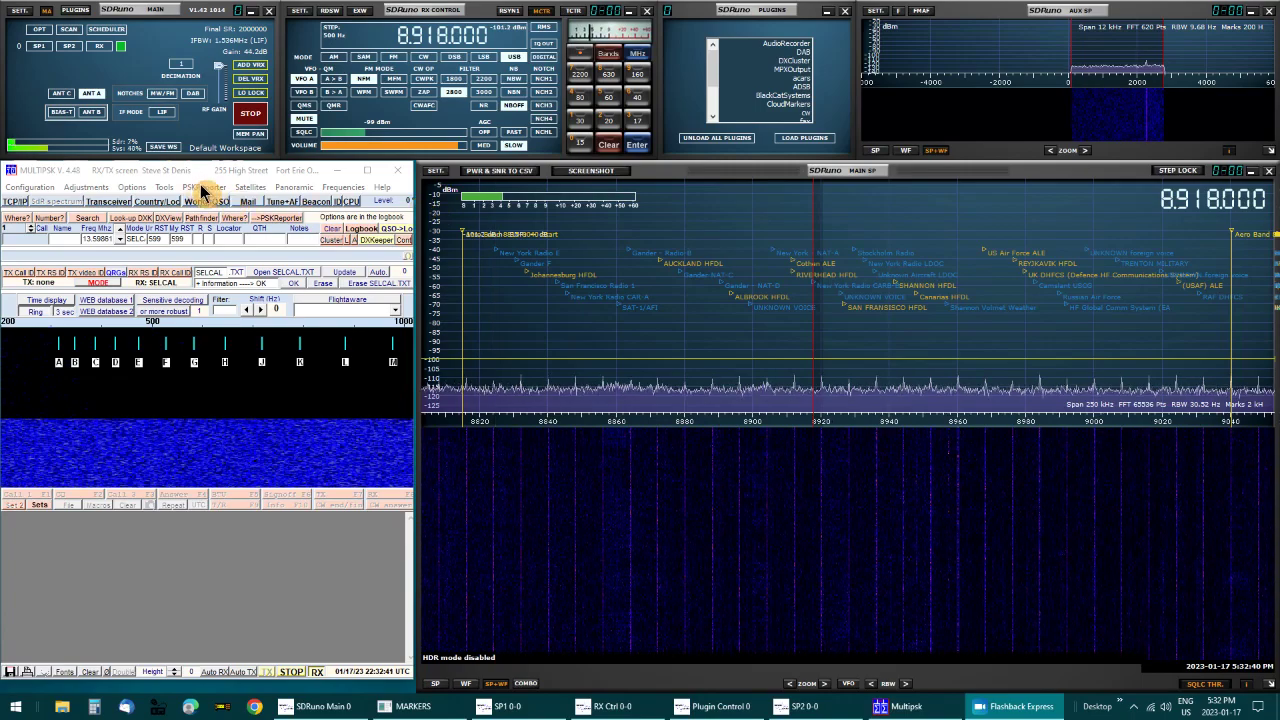
- Maximize MultiPSK to show all its decoding modes, then restore it to a compact window
{"action": "double_click", "coordinate": [367, 177]}
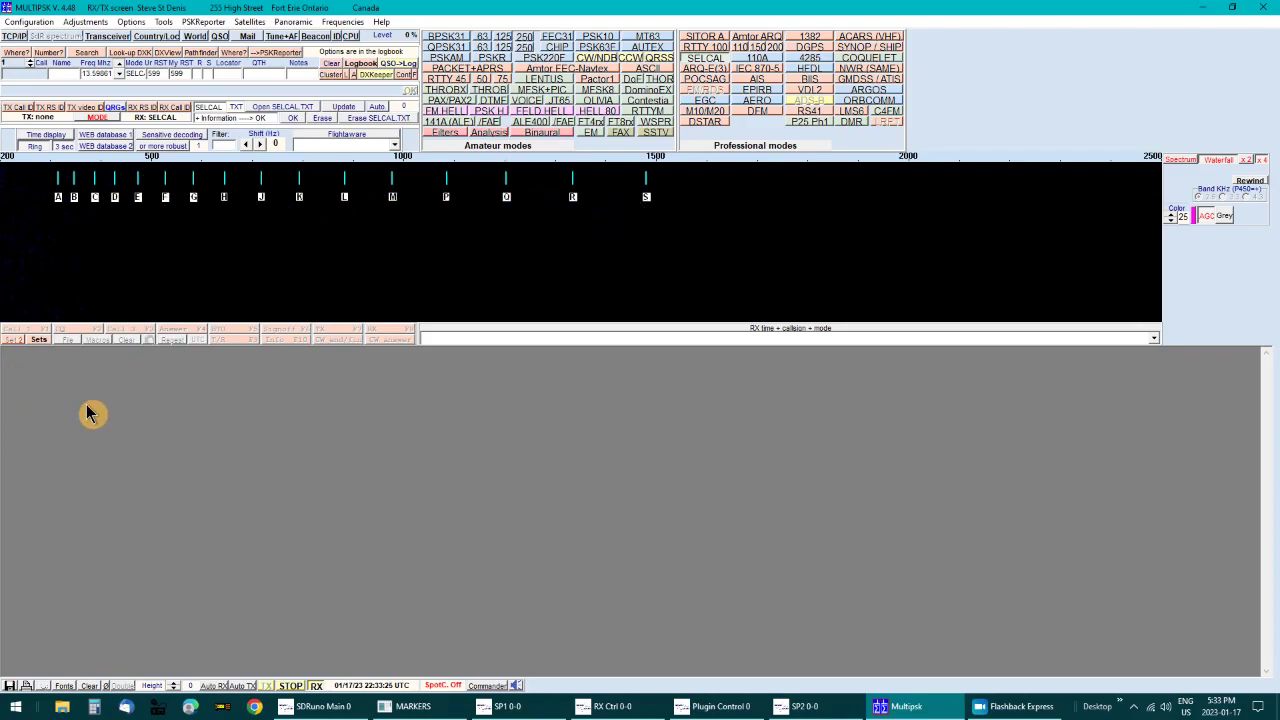
{"action": "left_click", "coordinate": [1232, 7]}
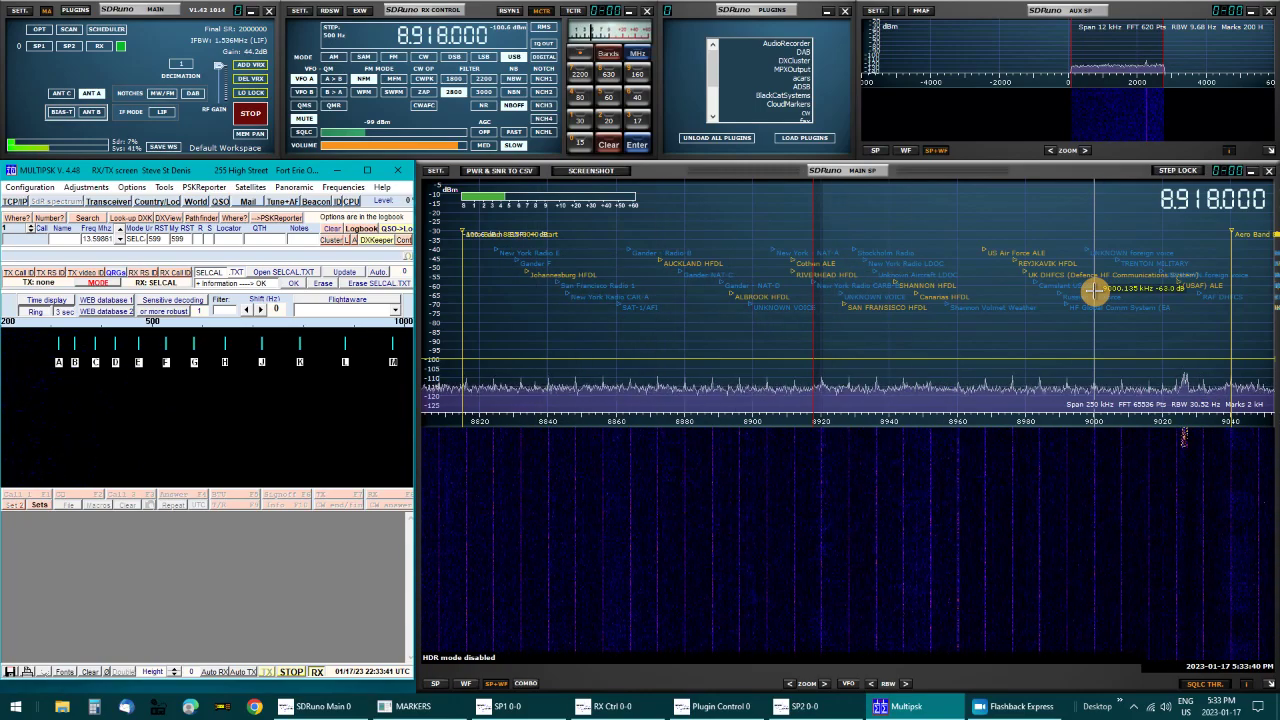
- Bring SDRuno's MAIN SP spectrum window into focus beside MultiPSK
{"action": "left_click", "coordinate": [741, 297]}
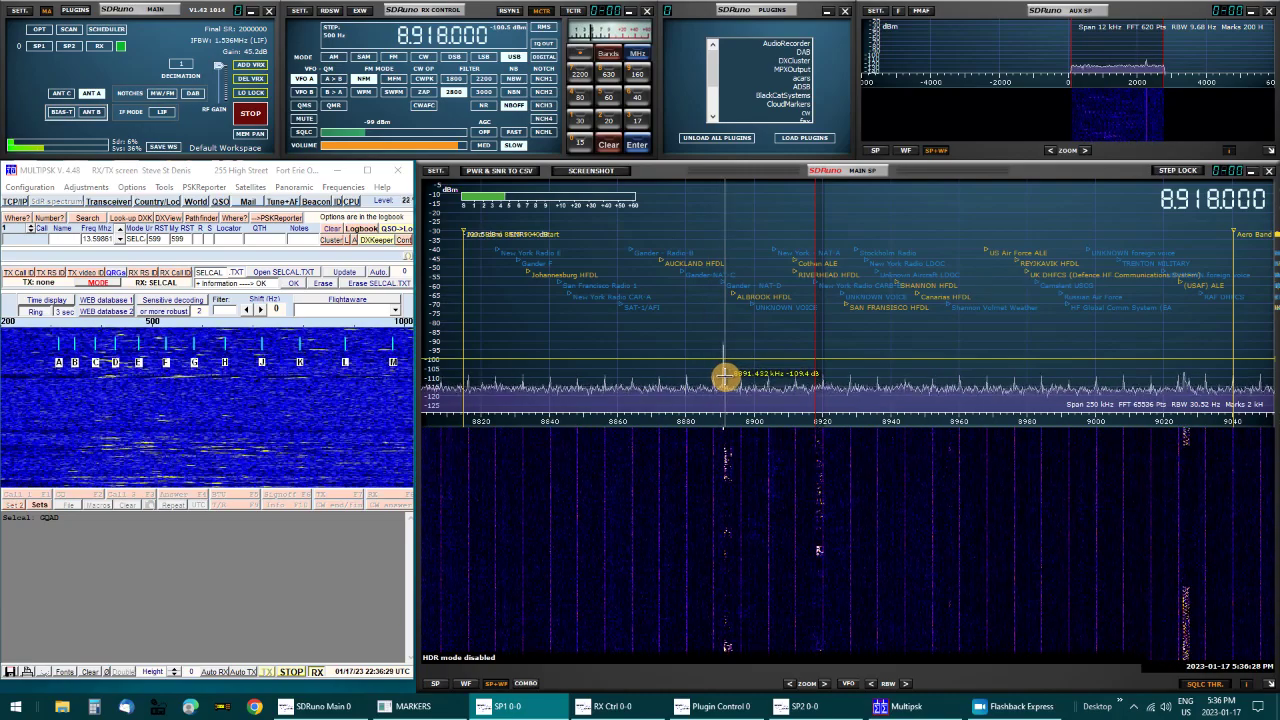
- Tune SDRuno to the signal at 8.891 MHz, then mute the receiver audio
{"action": "left_click", "coordinate": [725, 377]}
{"action": "scroll", "coordinate": [737, 385], "scroll_direction": "down", "scroll_amount": 1}
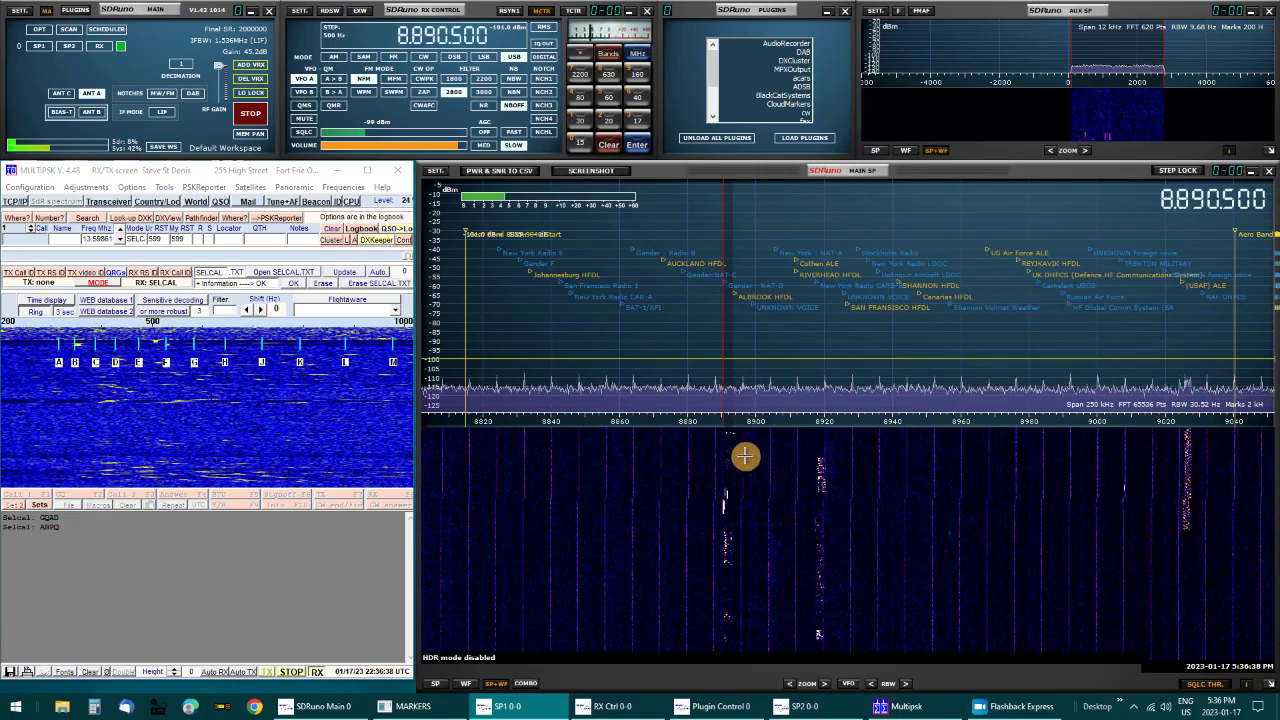
{"action": "scroll", "coordinate": [717, 369], "scroll_direction": "up", "scroll_amount": 1}
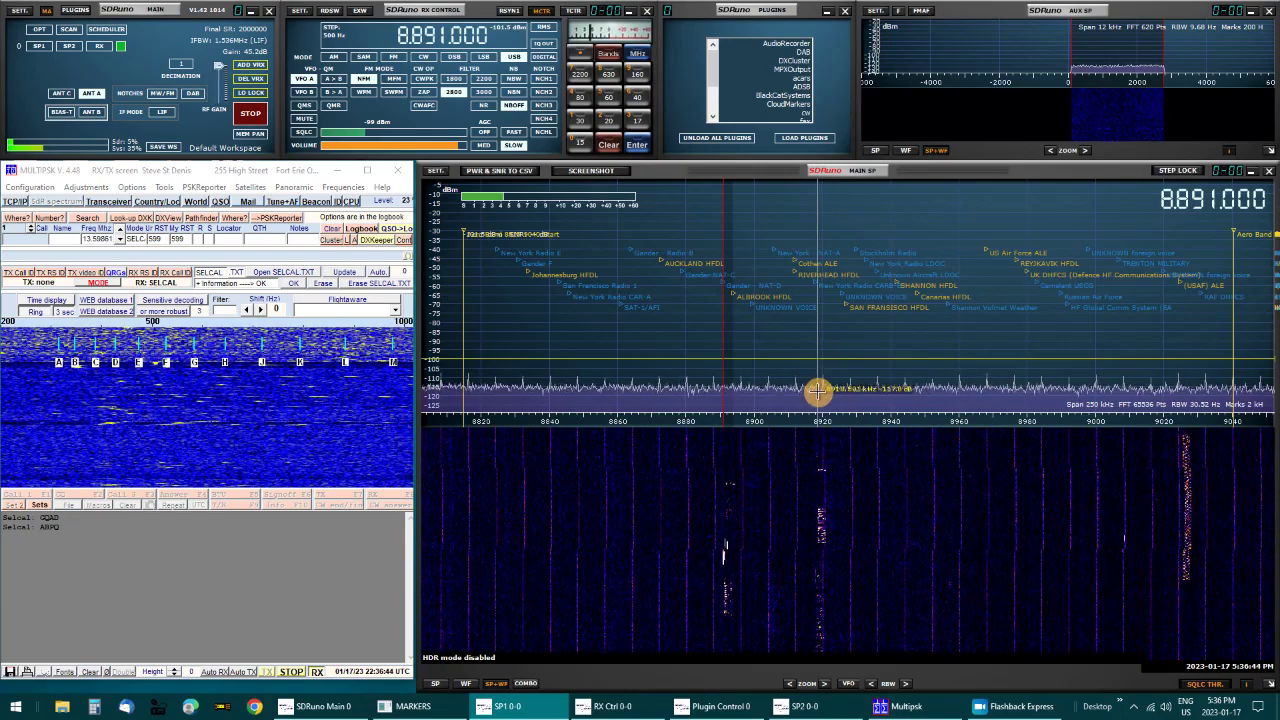
{"action": "left_click", "coordinate": [298, 127]}
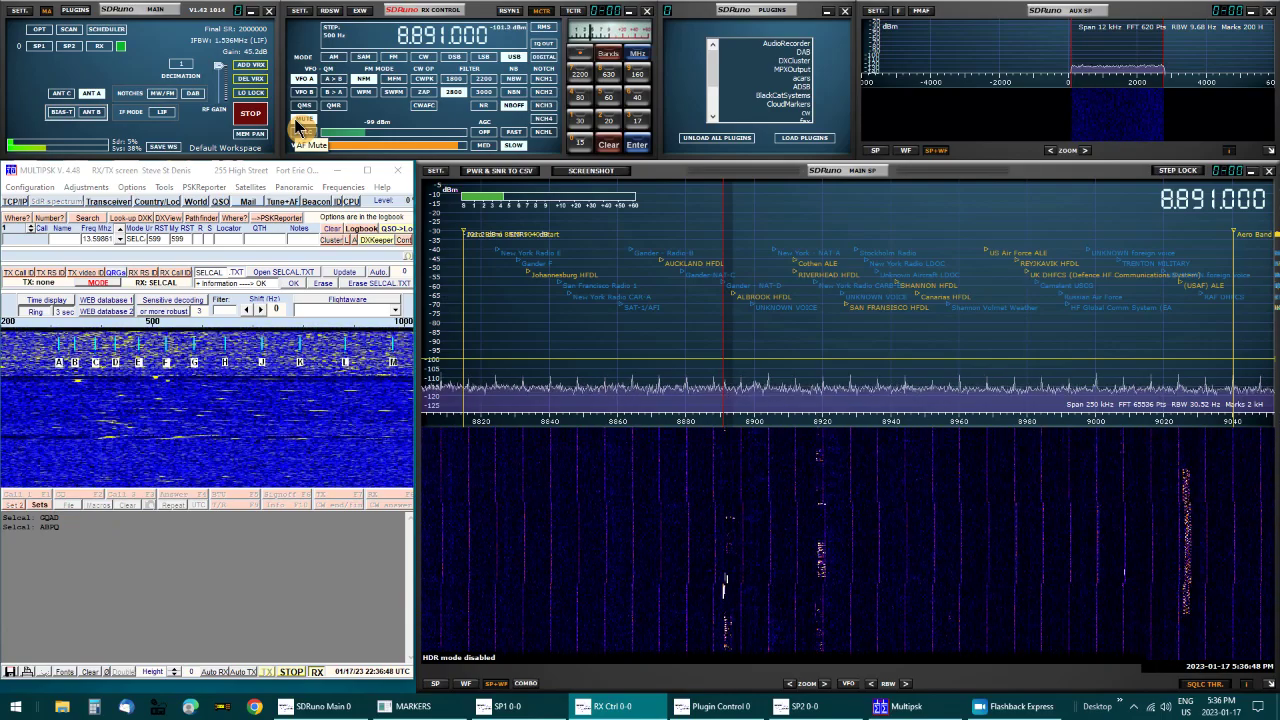